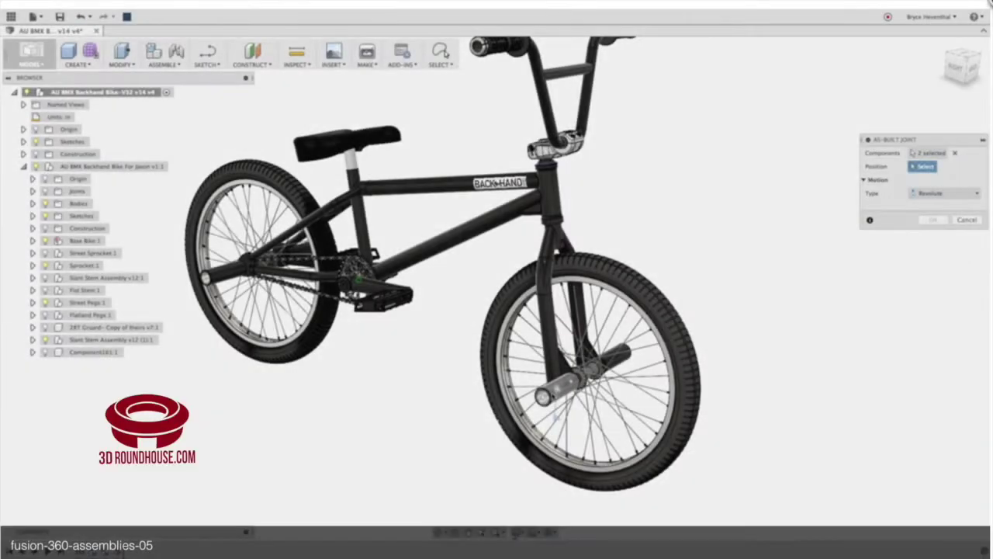
- Finish the front wheel joint at the front axle and spin the wheel to test it
click(555, 415)
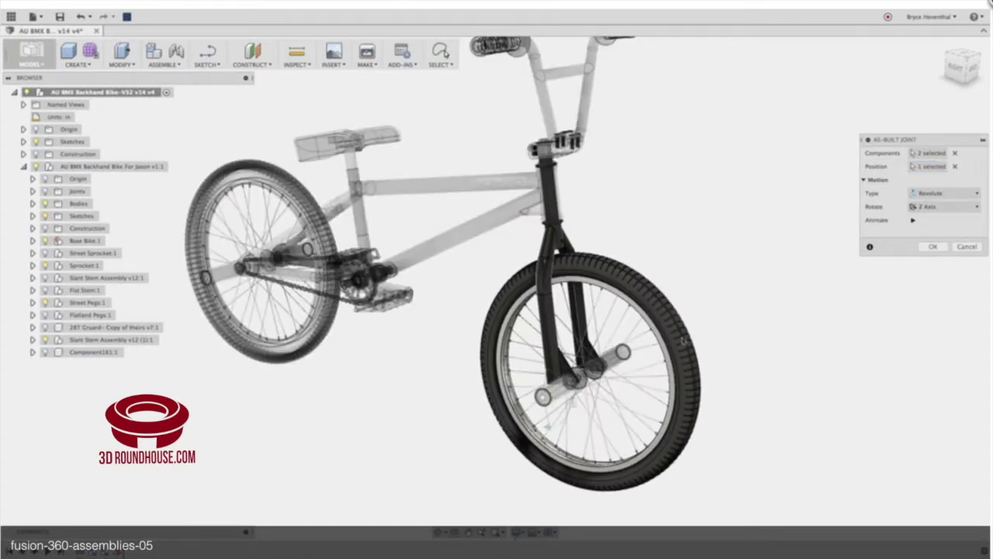
click(934, 246)
drag(622, 274, 524, 339)
drag(516, 386, 690, 244)
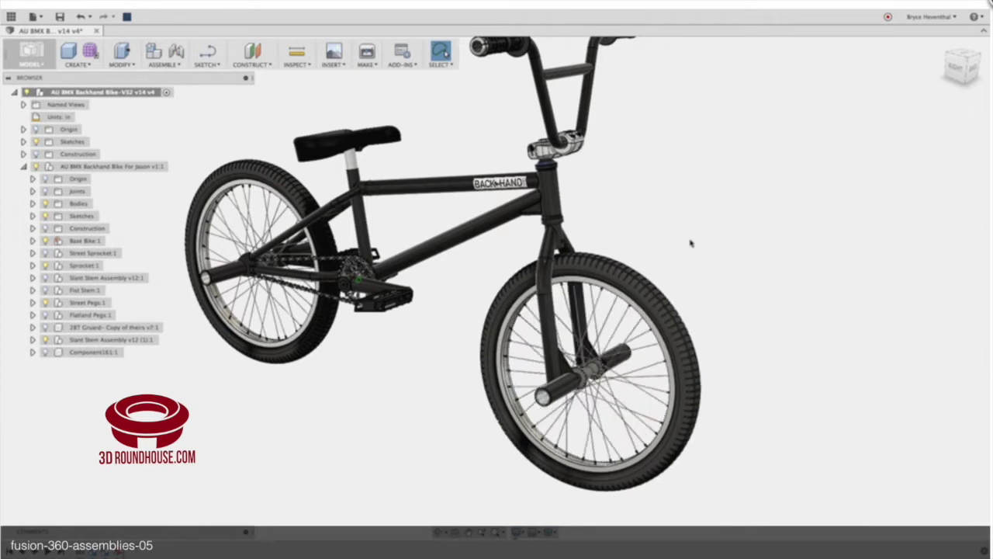
- Add a revolute as-built joint between fork and front wheel at the axle, then spin-test it
click(166, 64)
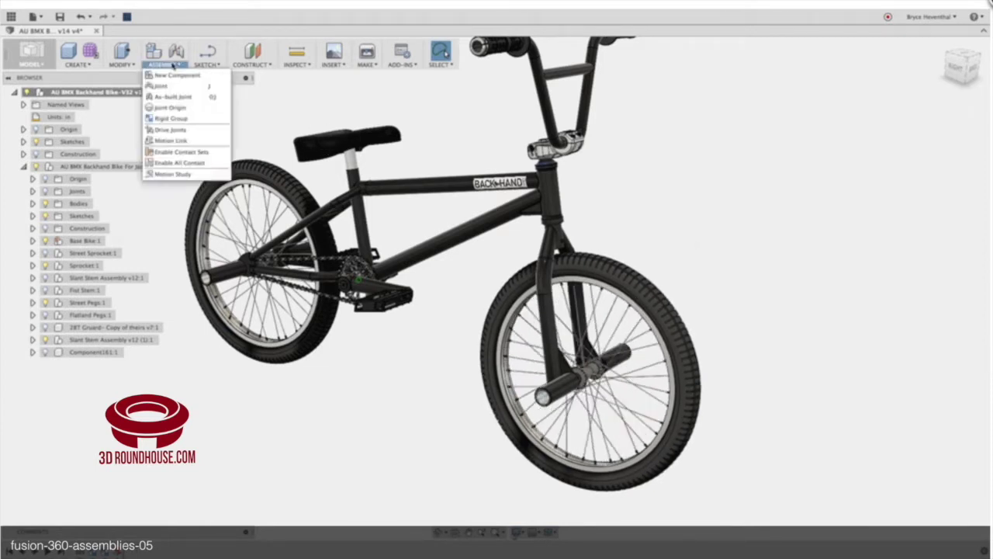
click(173, 98)
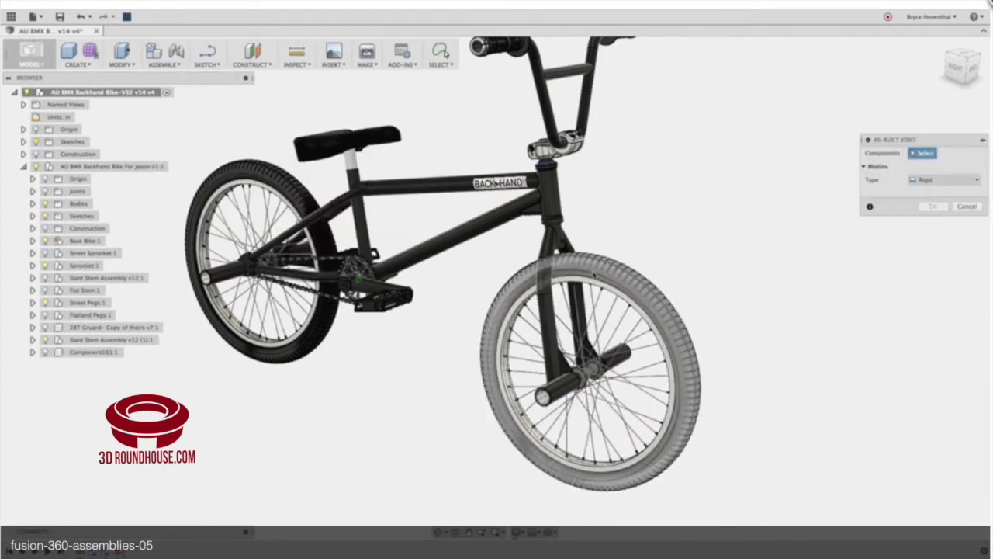
click(549, 190)
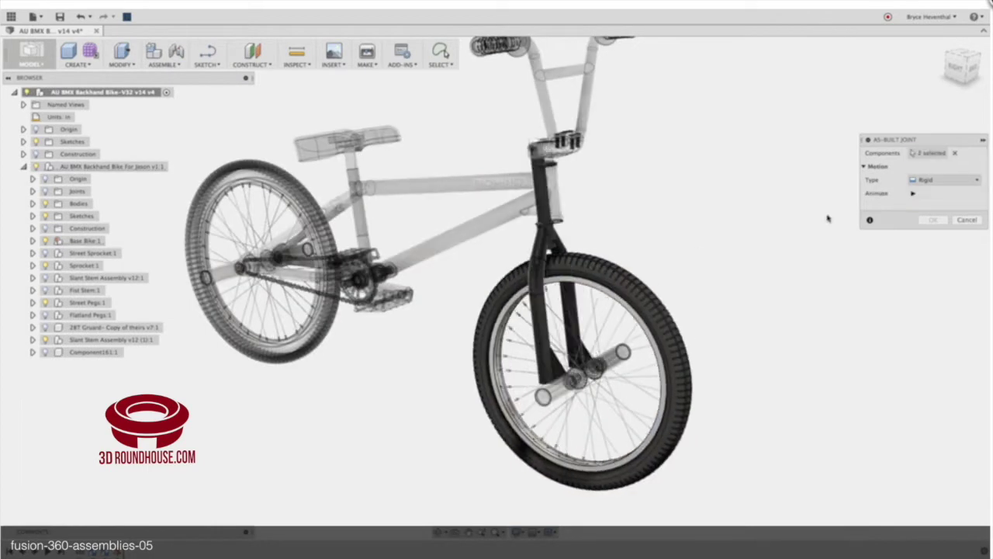
click(928, 181)
click(932, 203)
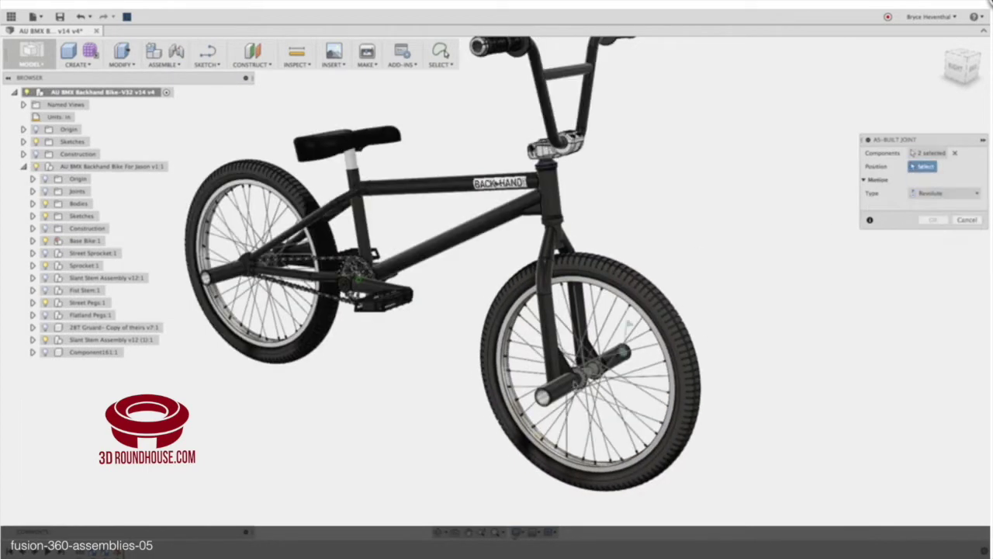
click(547, 395)
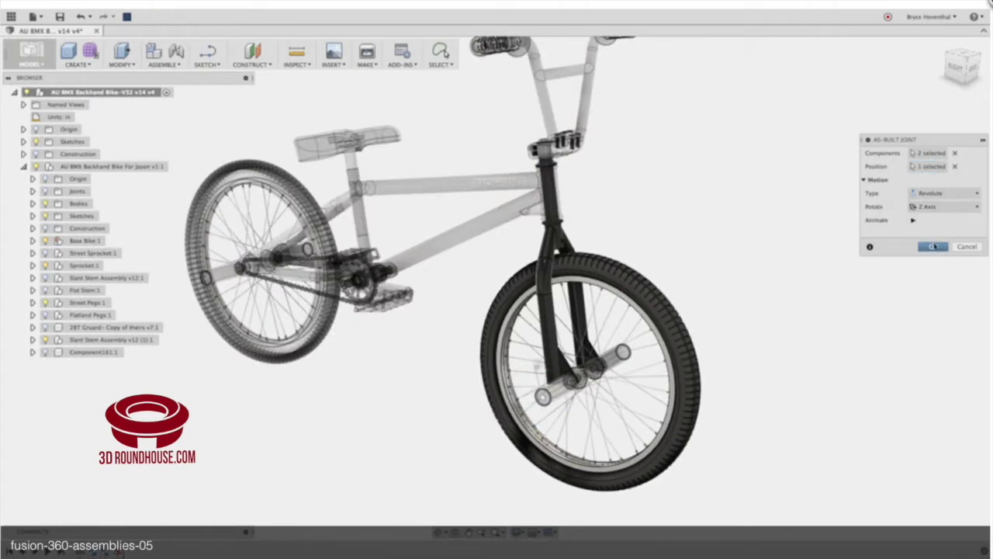
click(933, 246)
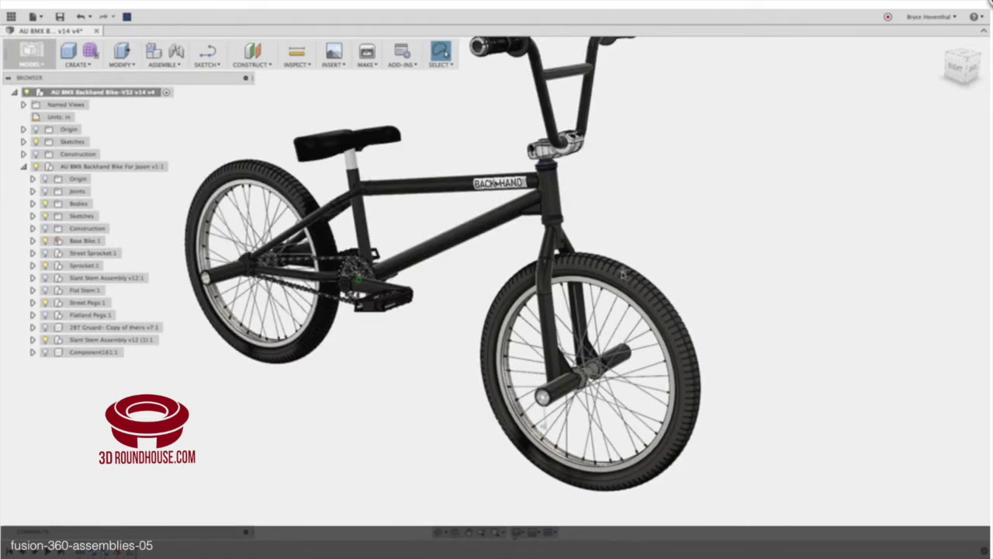
mouse_move(622, 272)
mouse_down()
mouse_move(670, 306)
mouse_move(694, 360)
mouse_move(684, 417)
mouse_move(643, 459)
mouse_move(524, 334)
mouse_move(528, 371)
mouse_move(524, 339)
mouse_move(526, 369)
mouse_move(652, 264)
mouse_move(690, 310)
mouse_move(691, 244)
mouse_up()
click(175, 67)
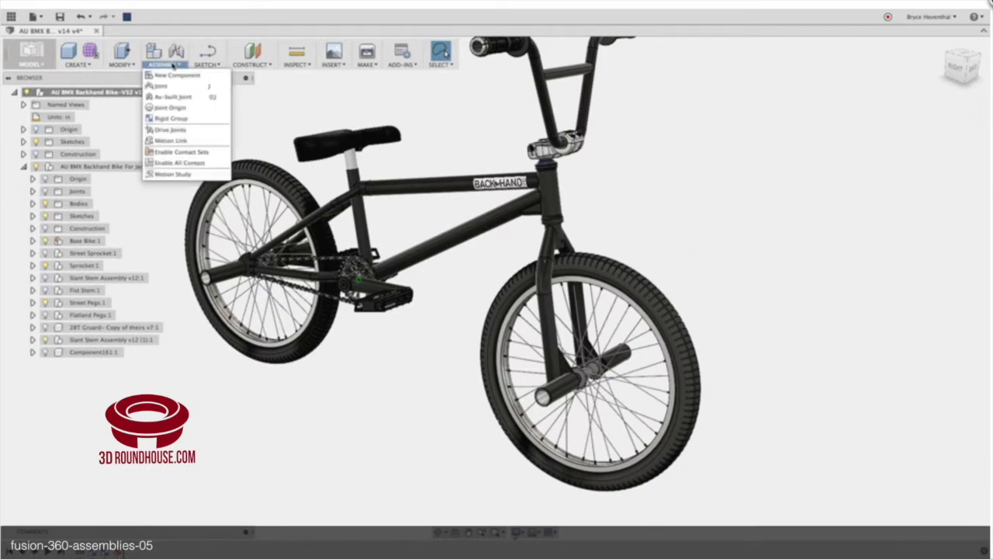
click(175, 97)
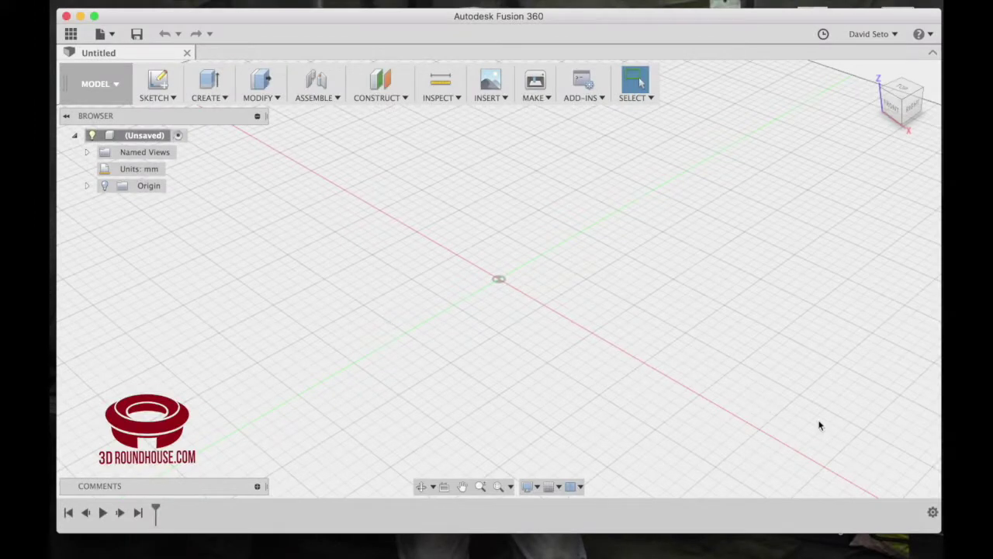
- Draw a 50 × 50 mm box base on the ground plane with 50 mm height
click(226, 98)
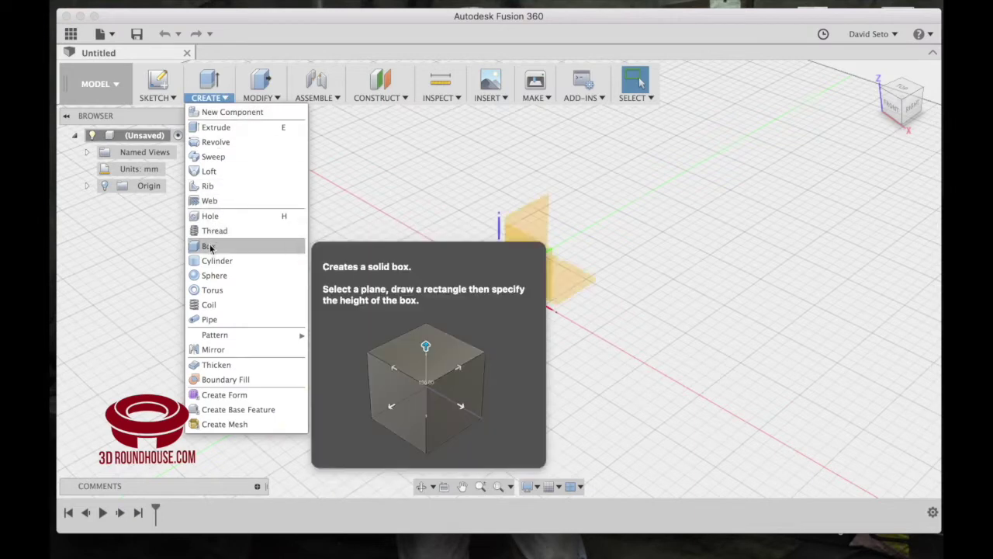
click(209, 247)
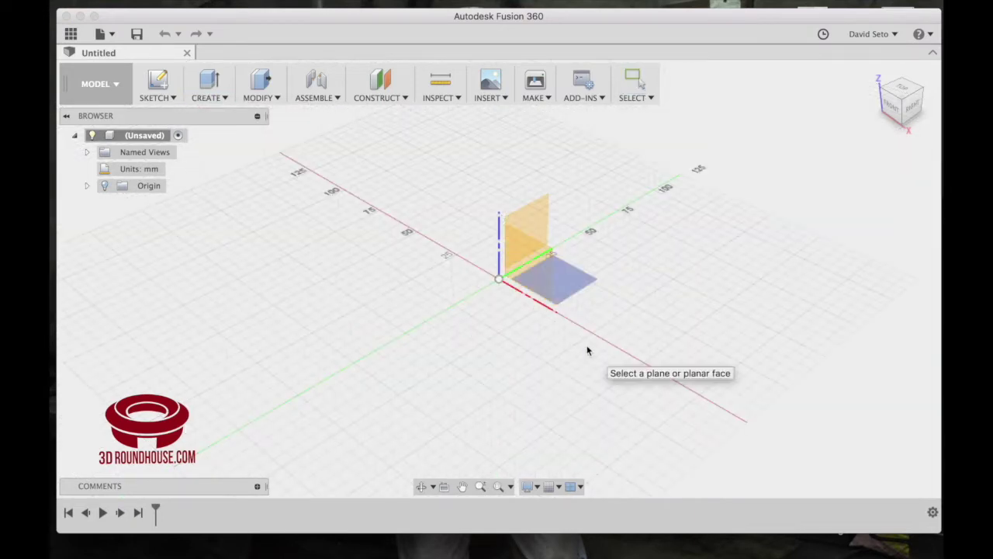
click(585, 283)
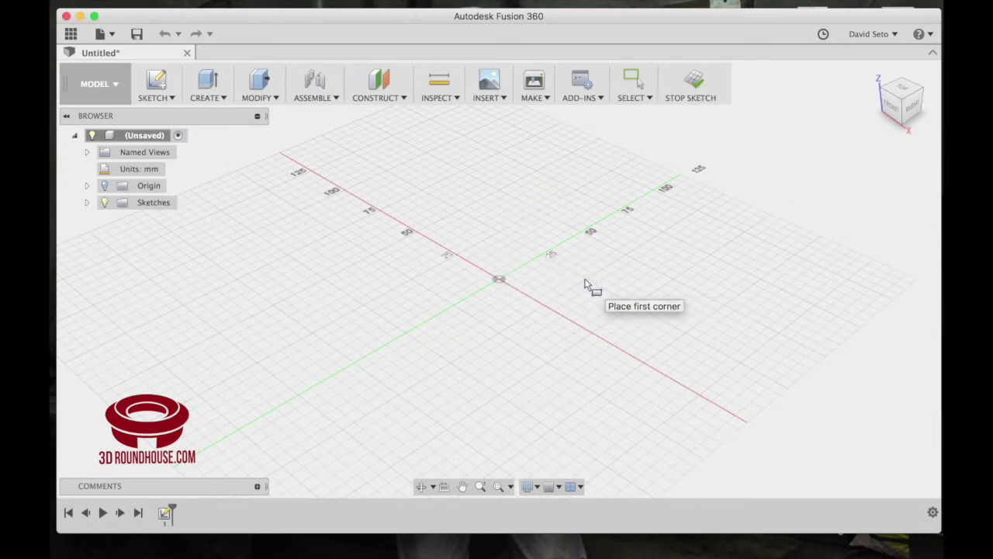
click(412, 281)
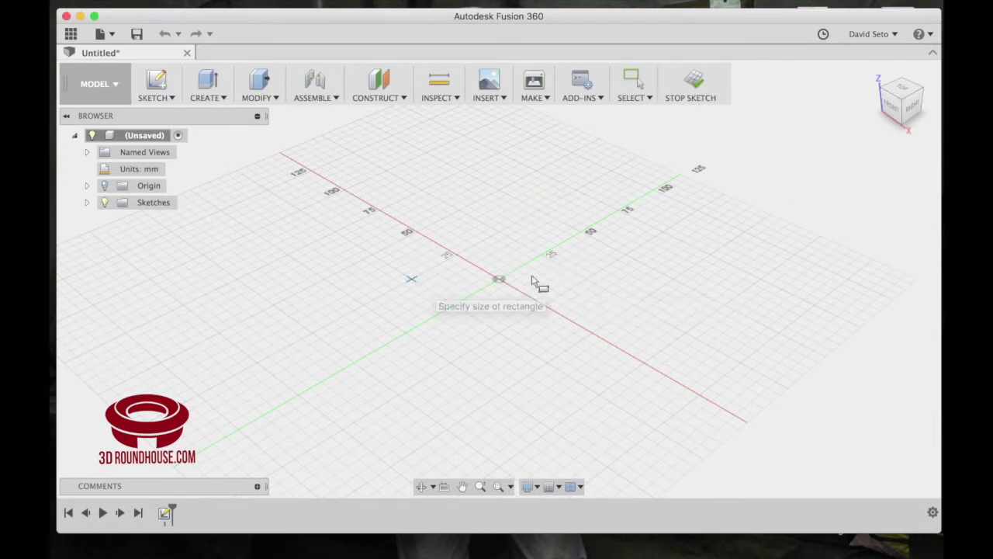
click(585, 283)
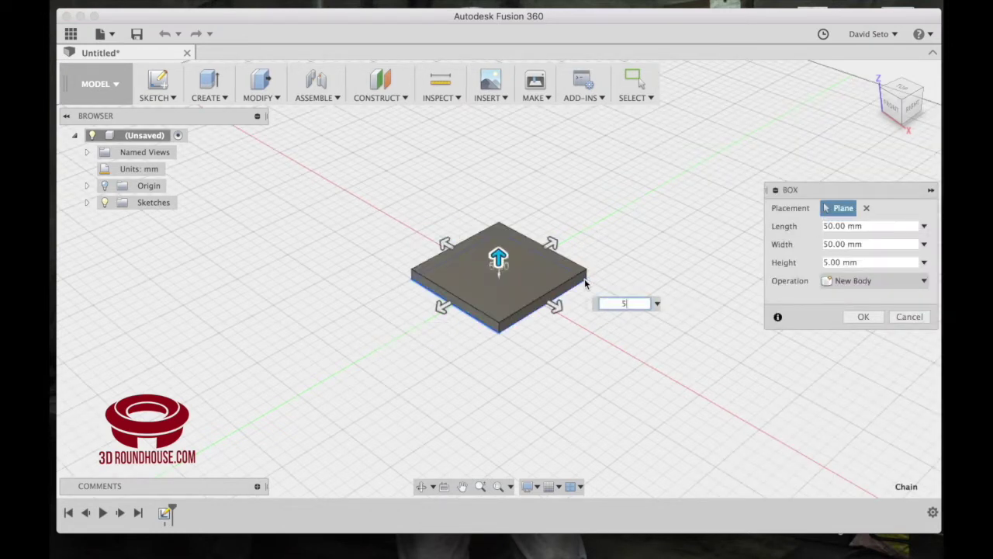
key(Return)
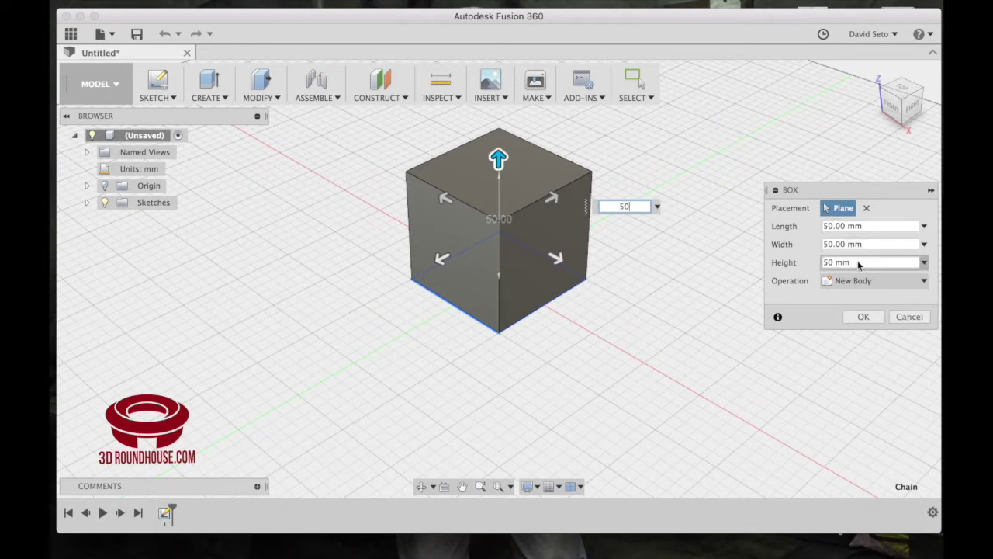
click(865, 317)
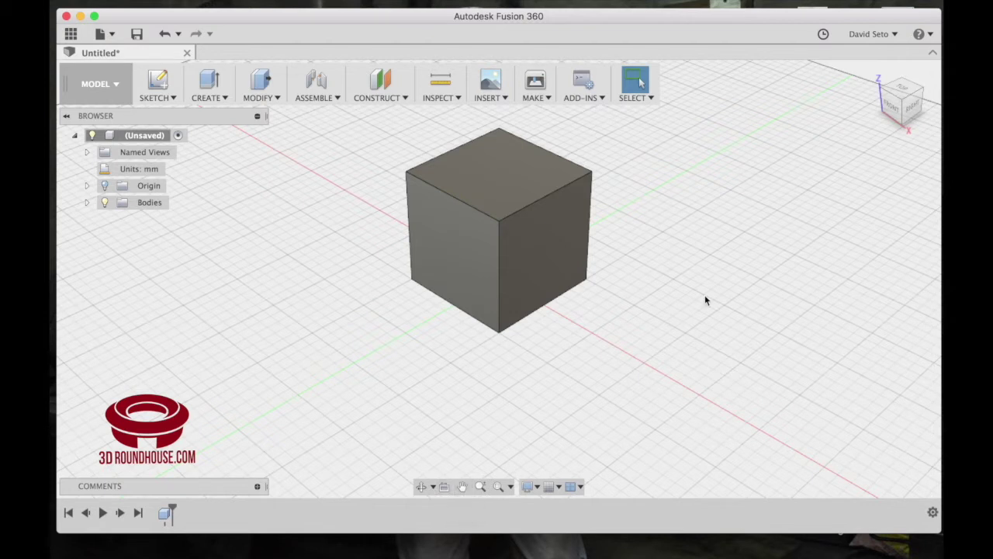
- View the cube from top, front and bottom, roll it 90°, then return home
click(905, 91)
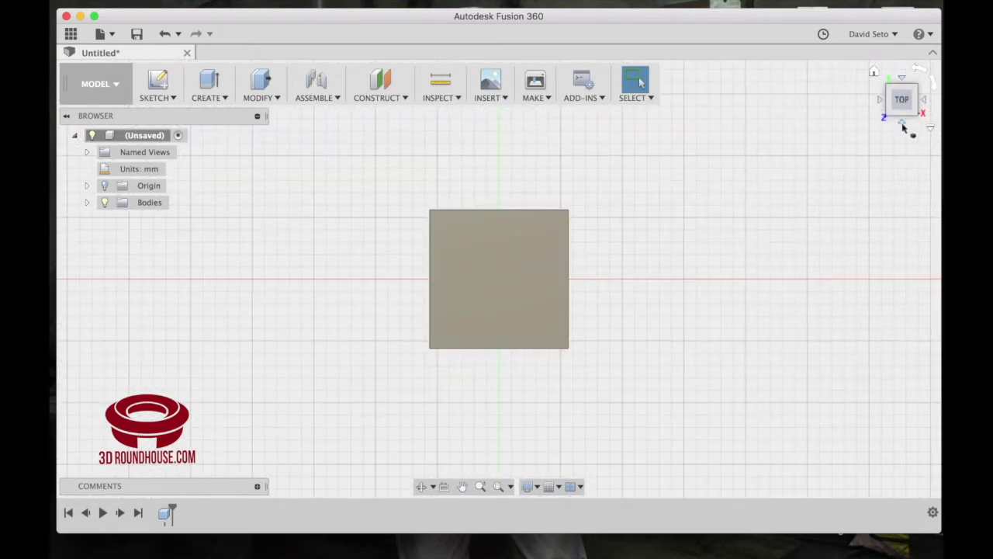
click(902, 124)
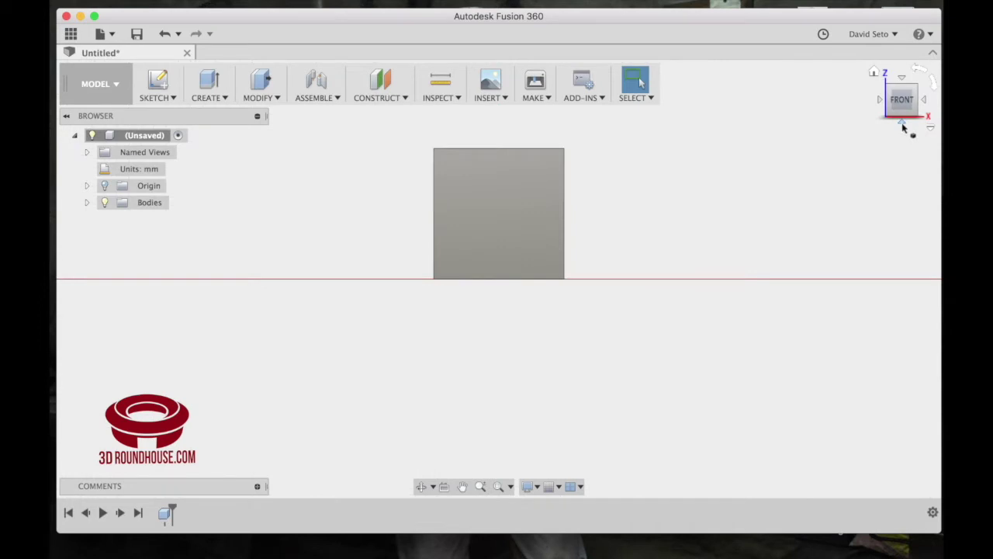
click(903, 126)
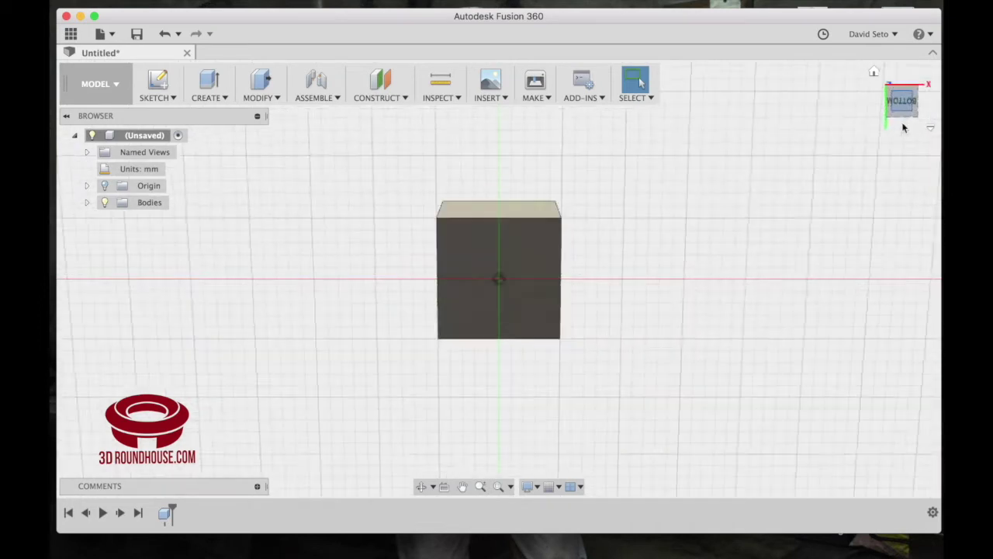
click(903, 77)
click(935, 86)
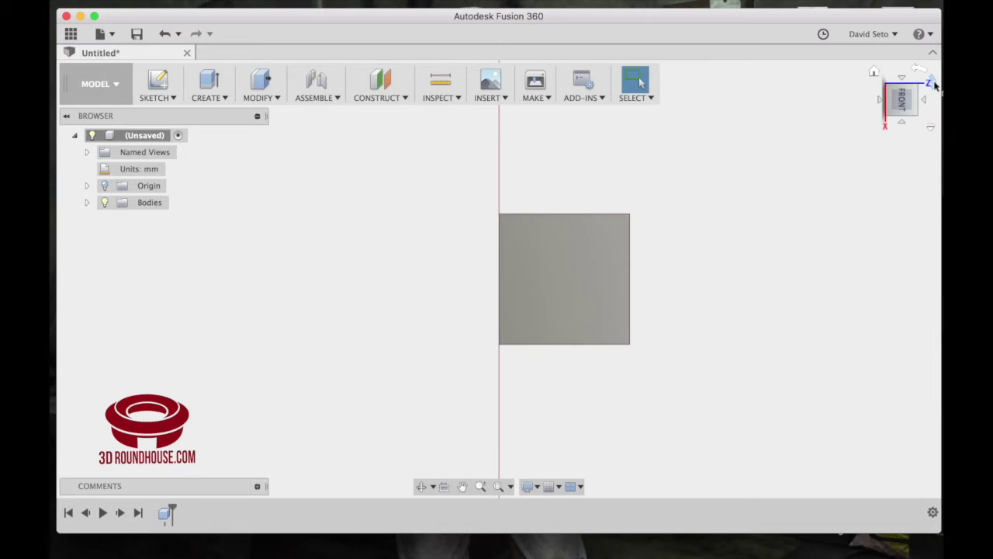
click(918, 70)
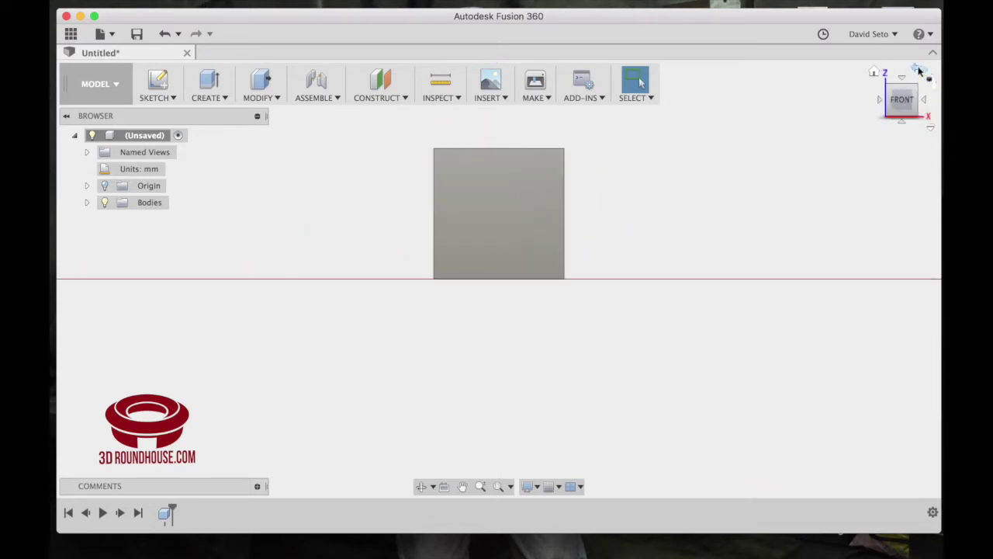
click(874, 72)
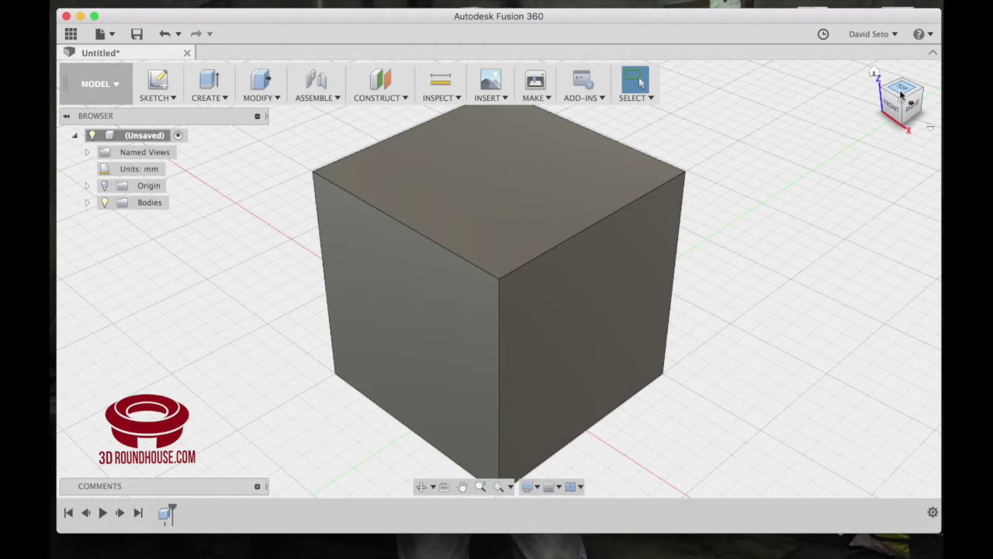
- Orbit via the ViewCube to the right side and top, then return home
drag(901, 93, 881, 101)
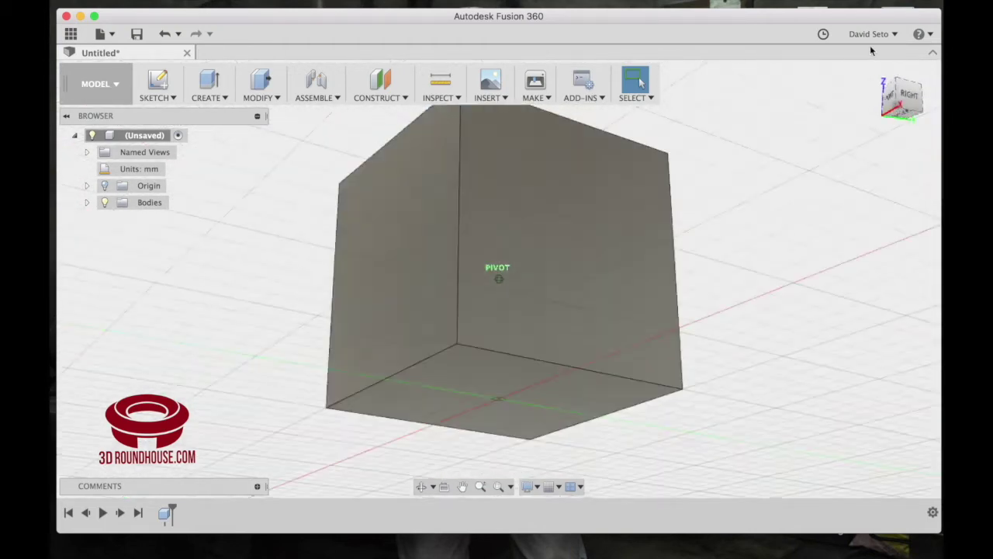
mouse_move(872, 51)
shift+middle_down()
mouse_move(831, 162)
mouse_move(857, 155)
shift+middle_up()
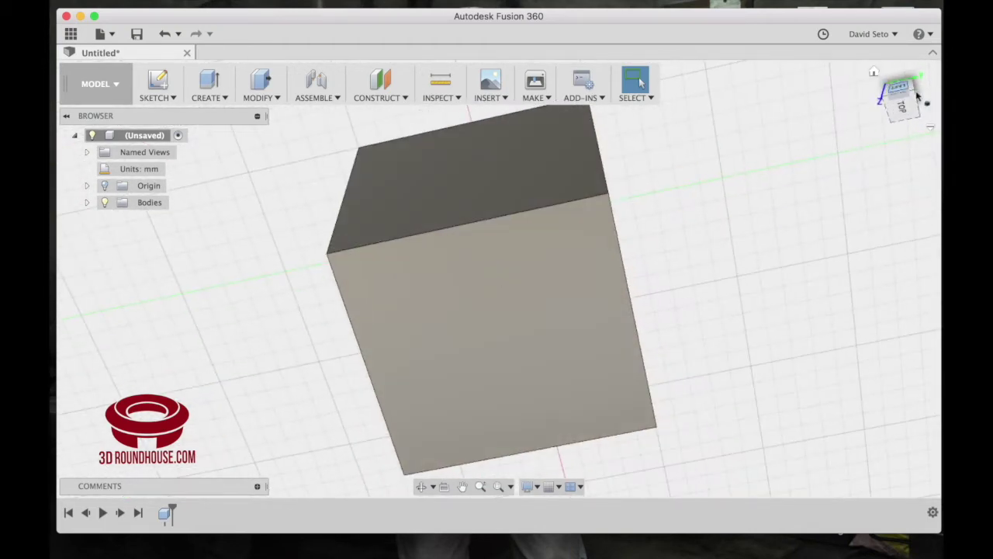
click(873, 72)
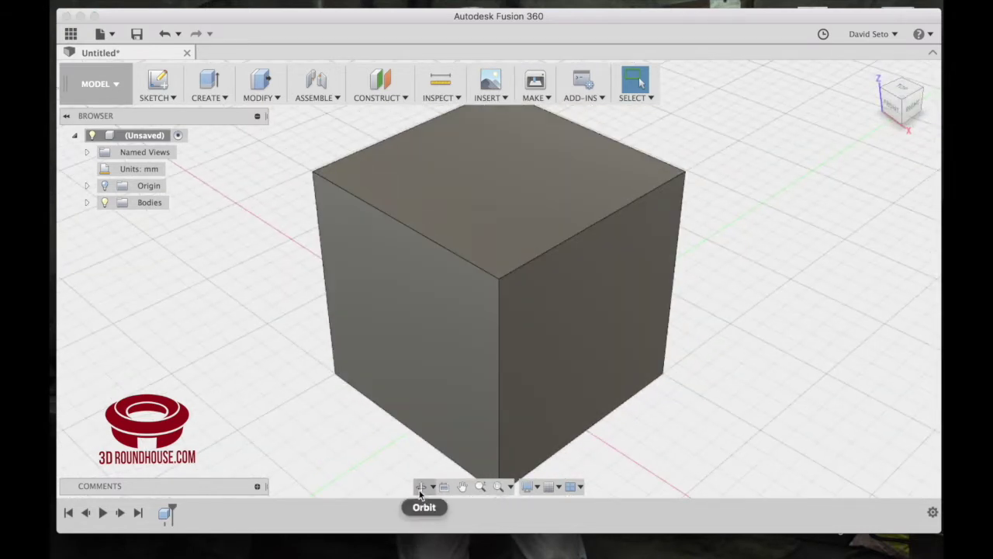
- Orbit freely around the cube from several angles with the Orbit tool
click(421, 488)
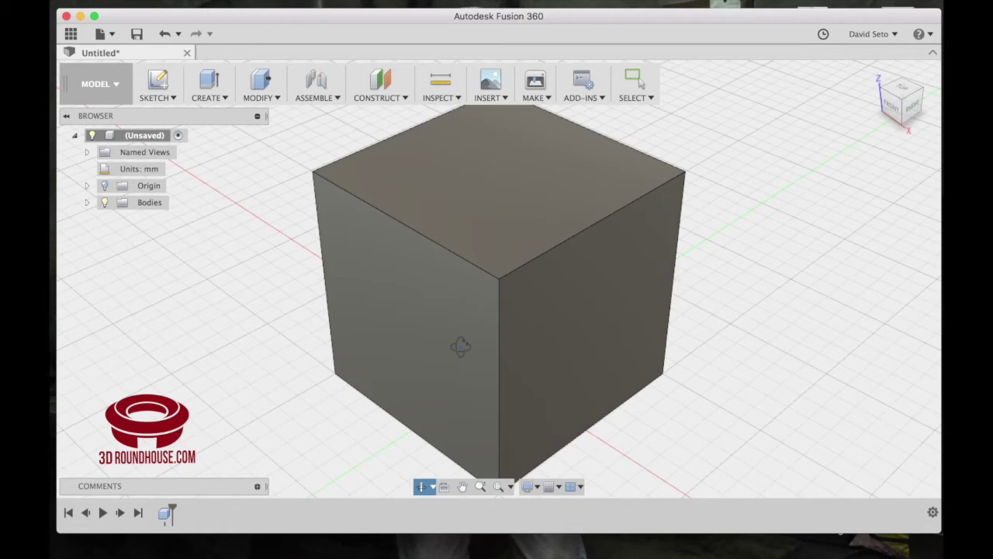
drag(460, 346, 402, 260)
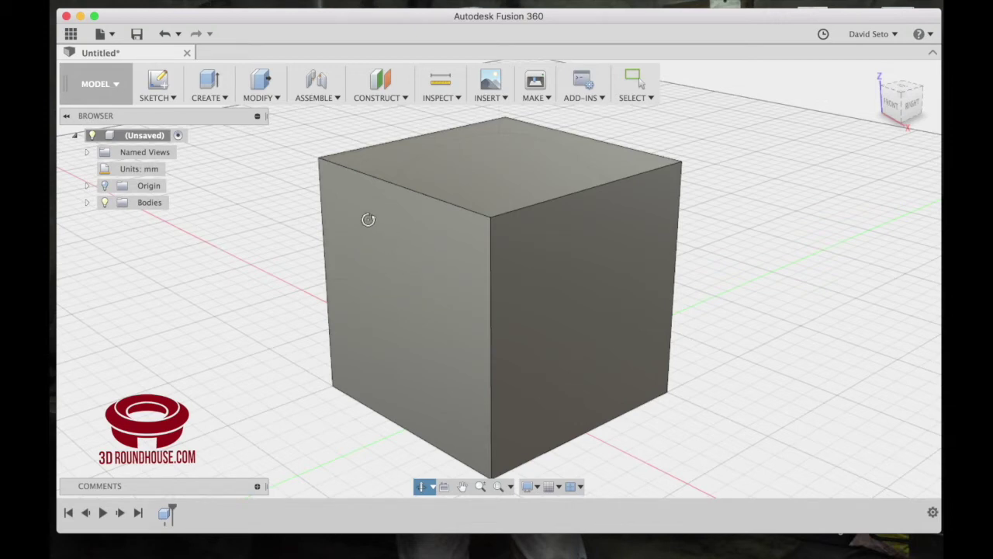
drag(367, 219, 395, 224)
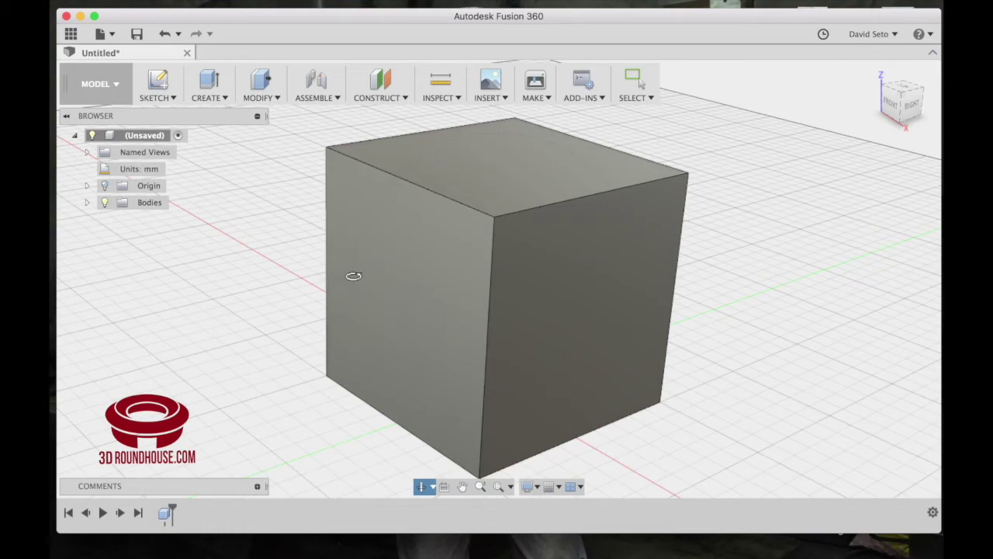
mouse_move(353, 276)
mouse_down()
mouse_move(501, 277)
mouse_move(312, 257)
mouse_move(472, 281)
mouse_move(364, 268)
mouse_up()
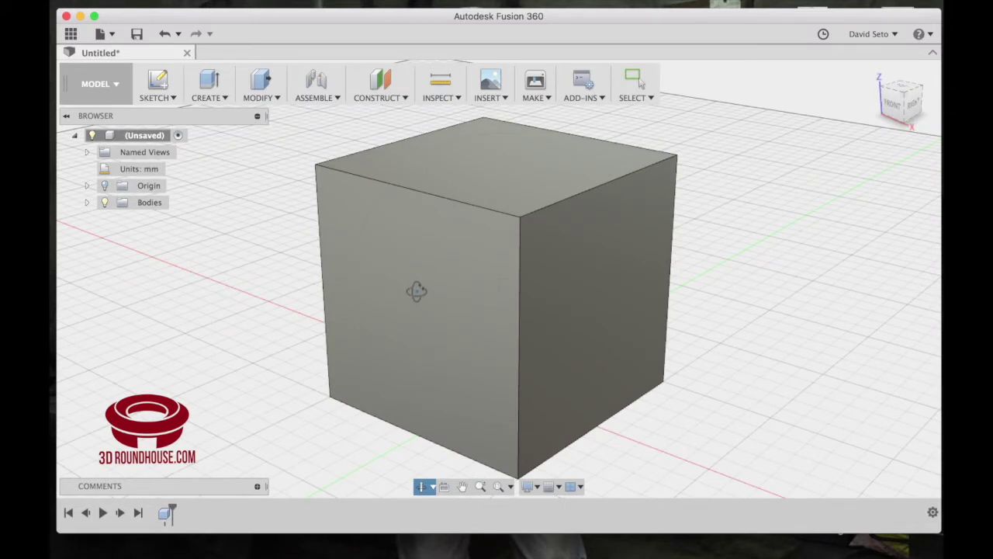
key(Escape)
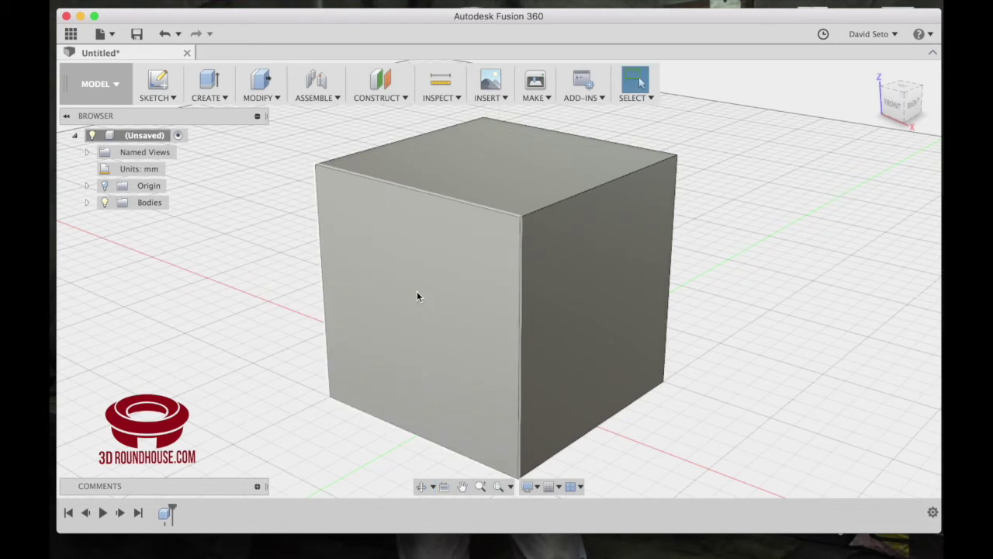
- Look squarely at the cube's right face and pan it higher and slightly right
click(446, 488)
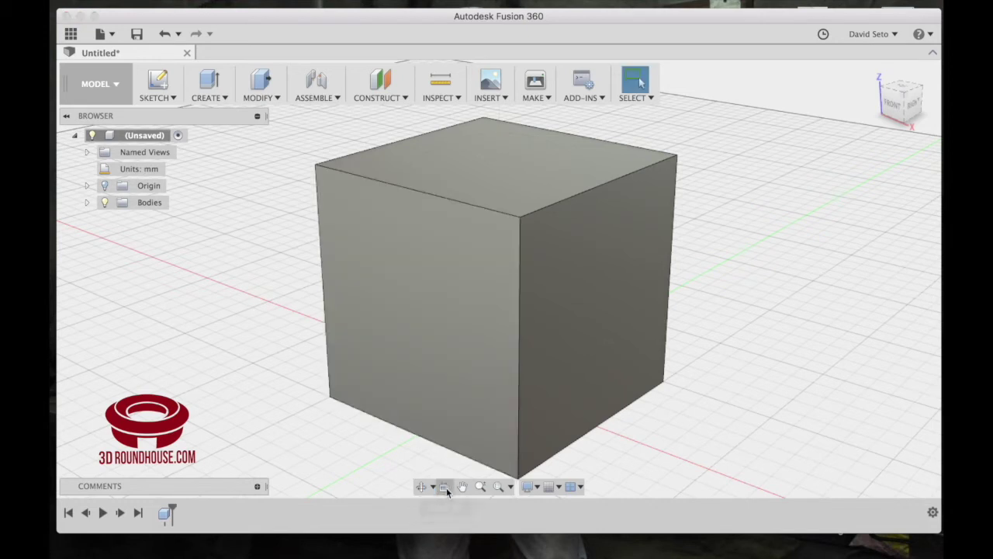
click(600, 316)
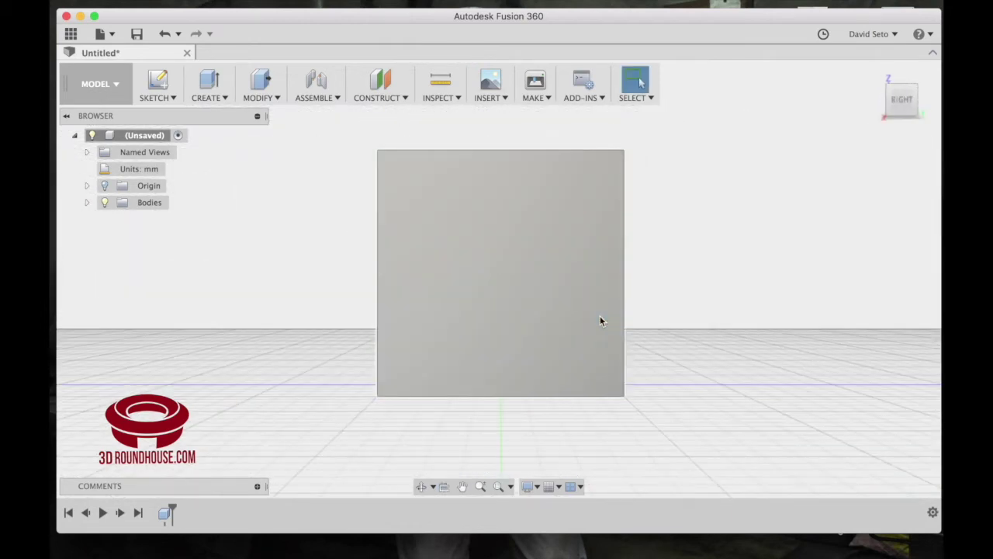
click(462, 489)
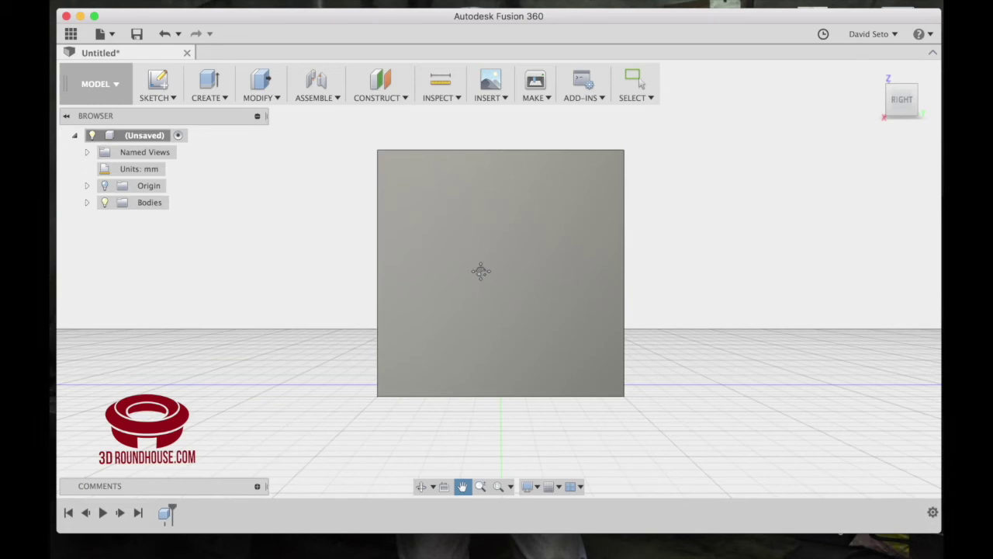
drag(481, 270, 499, 297)
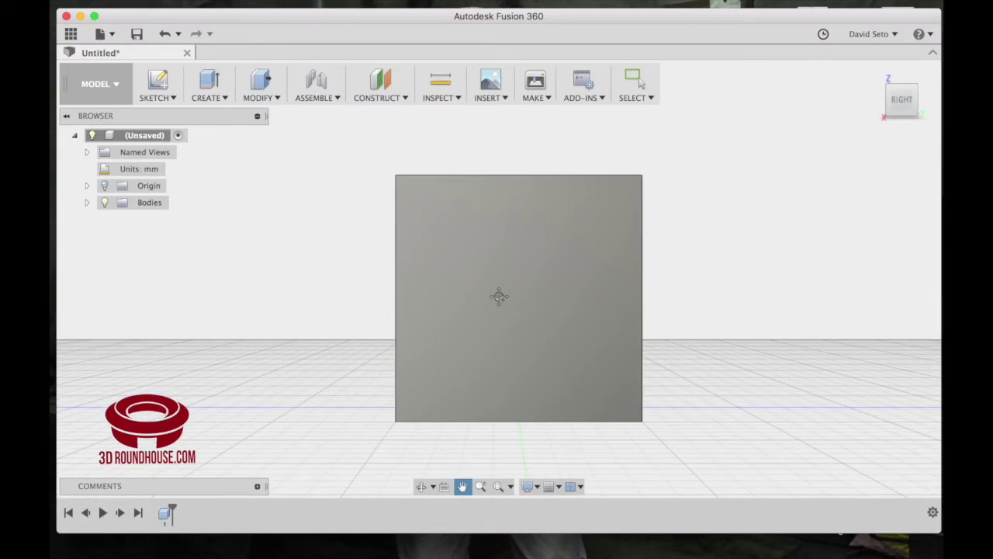
key(Escape)
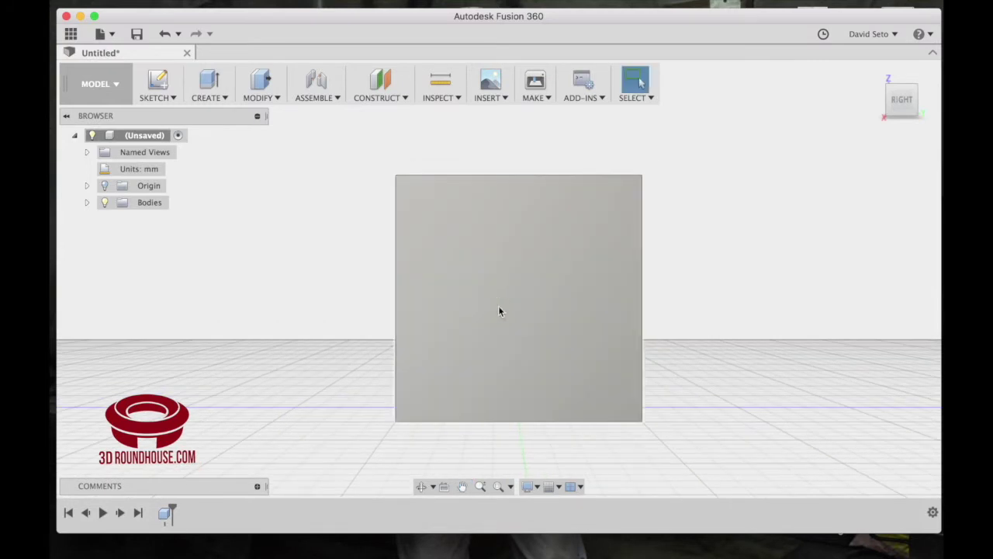
- Zoom until the cube fills the view, then return to the home isometric view
click(479, 487)
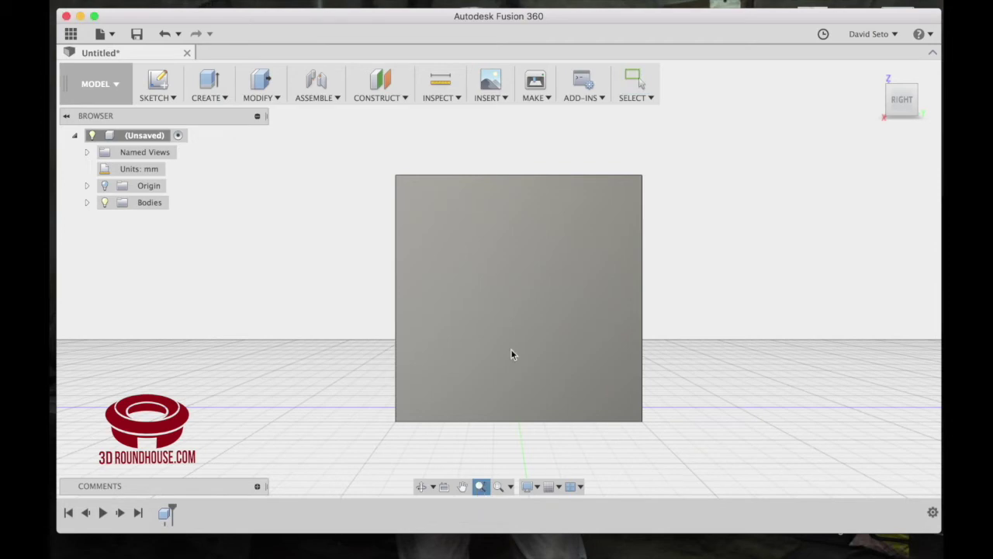
drag(511, 348, 507, 317)
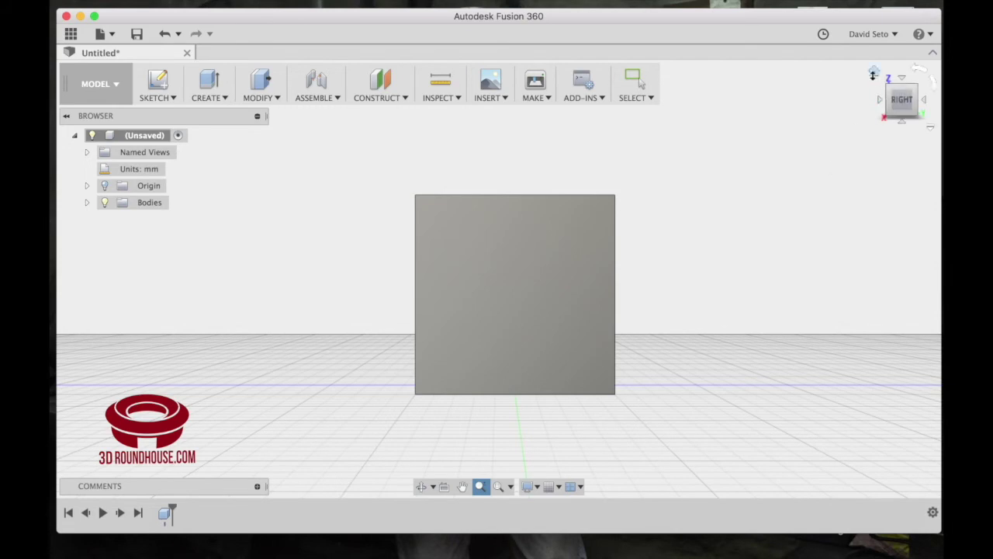
click(875, 76)
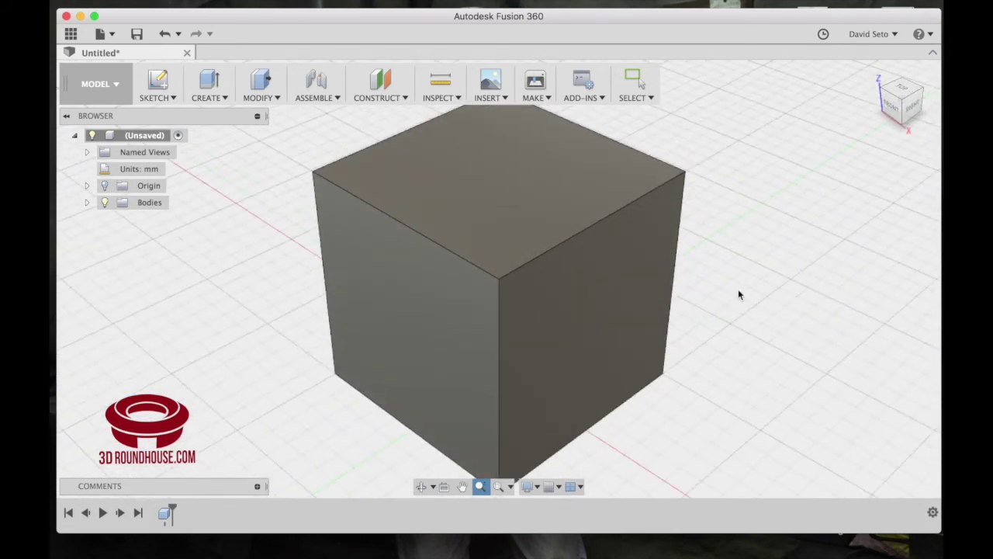